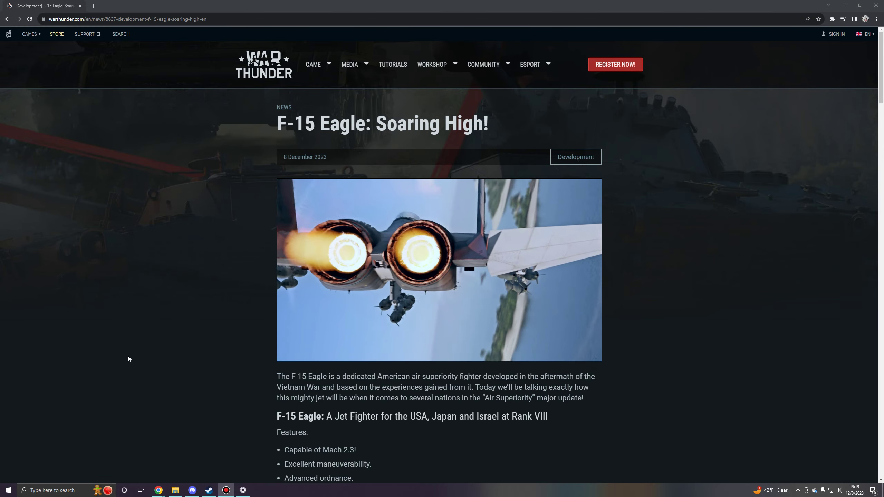
pyautogui.scroll(-1, 711, 269)
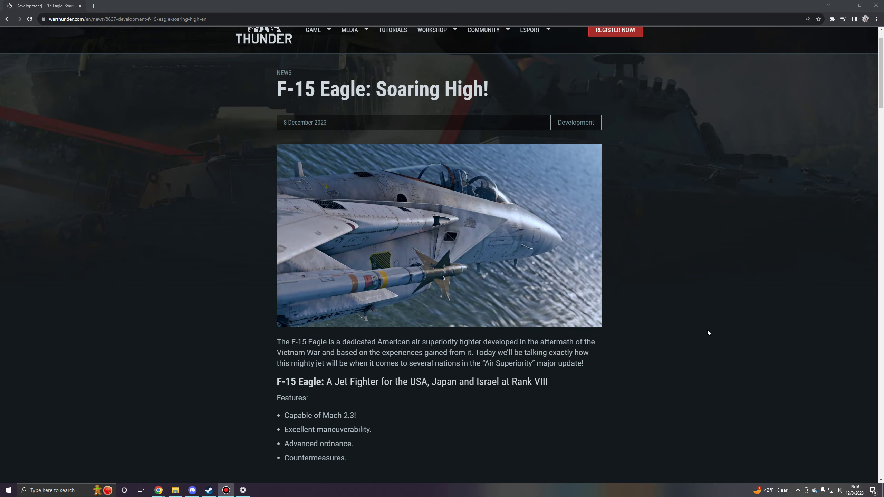
pyautogui.scroll(-3, 698, 325)
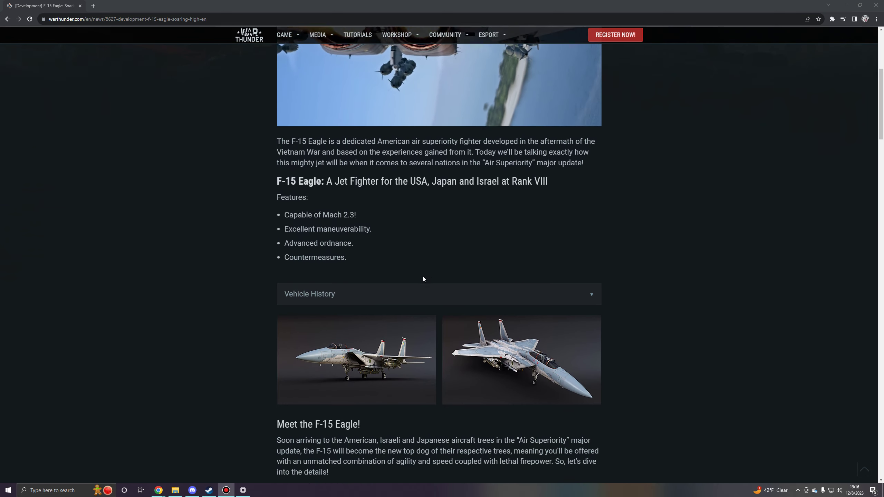
# Open Vehicle History and view the first and second F-15 renders enlarged, ending on image 2 of 2.
pyautogui.click(422, 290)
pyautogui.scroll(-2, 194, 315)
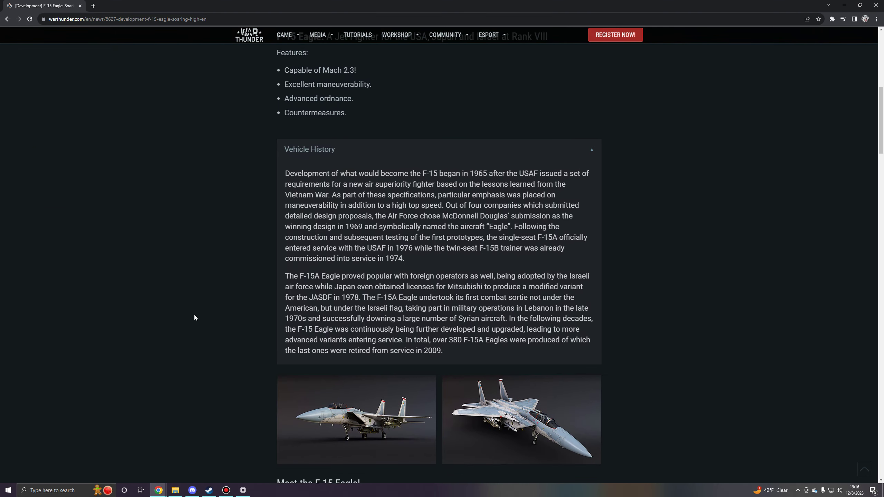
pyautogui.scroll(-1, 194, 316)
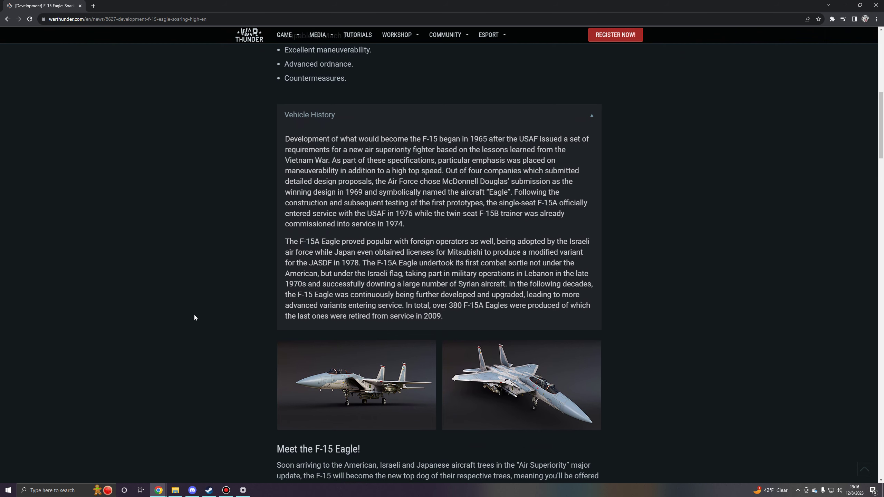
pyautogui.click(367, 400)
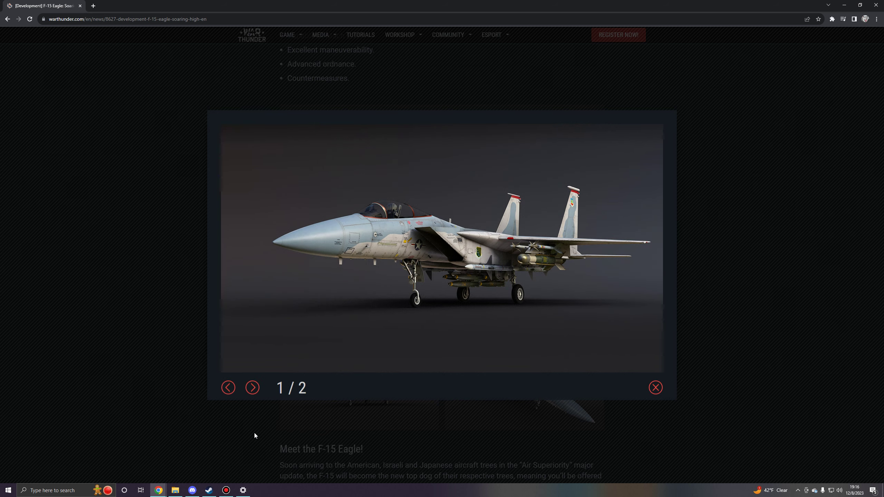
pyautogui.click(137, 332)
pyautogui.scroll(3, 276, 333)
pyautogui.scroll(3, 277, 333)
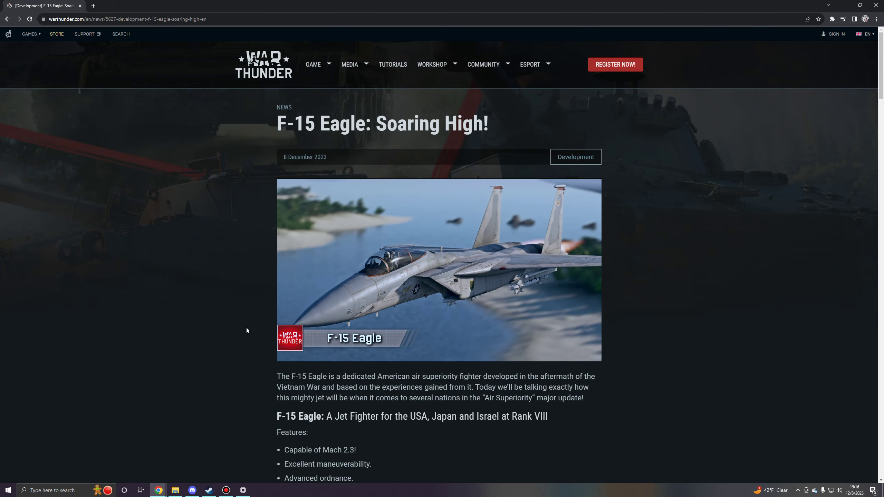
pyautogui.scroll(-3, 247, 330)
pyautogui.scroll(-3, 246, 330)
pyautogui.click(340, 405)
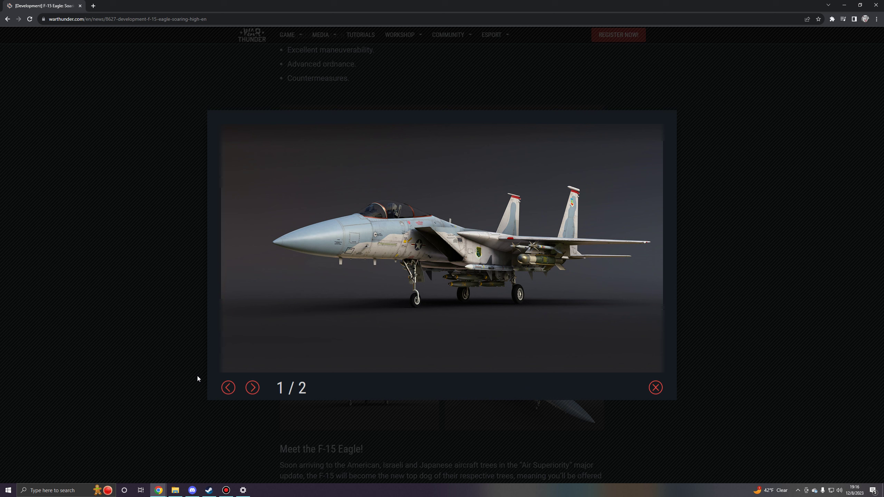
pyautogui.click(253, 388)
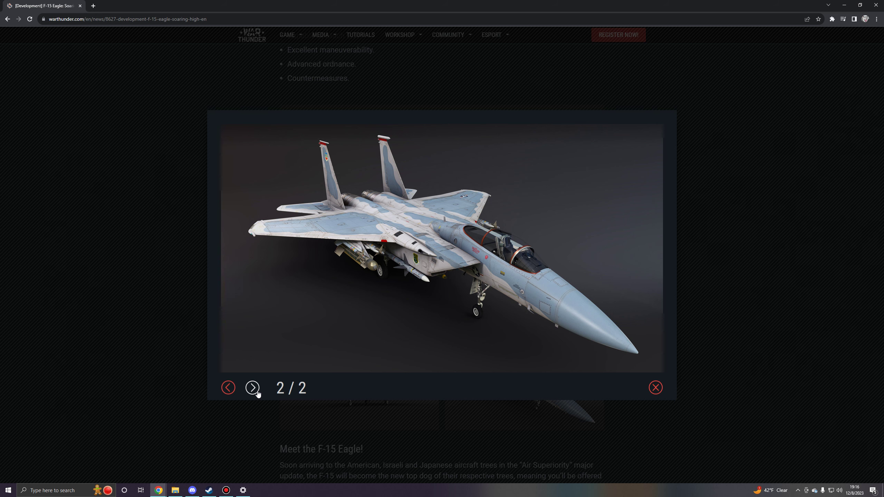
pyautogui.click(146, 333)
pyautogui.scroll(-2, 145, 333)
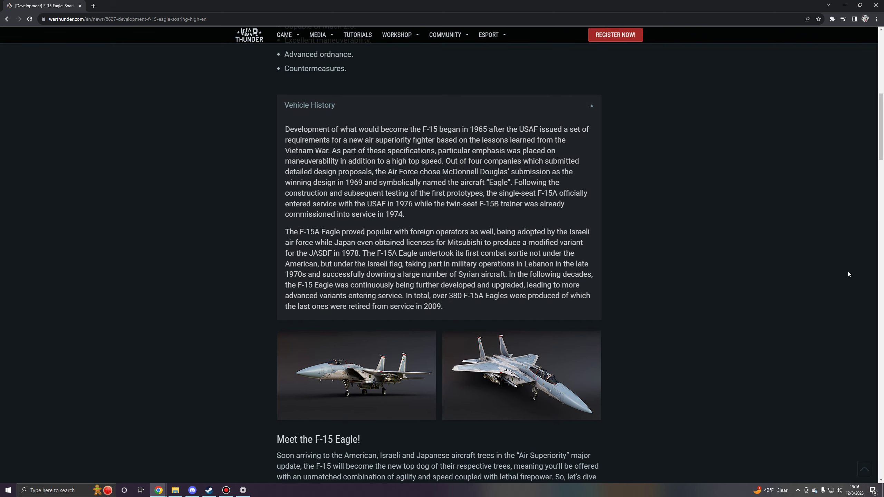
pyautogui.click(467, 325)
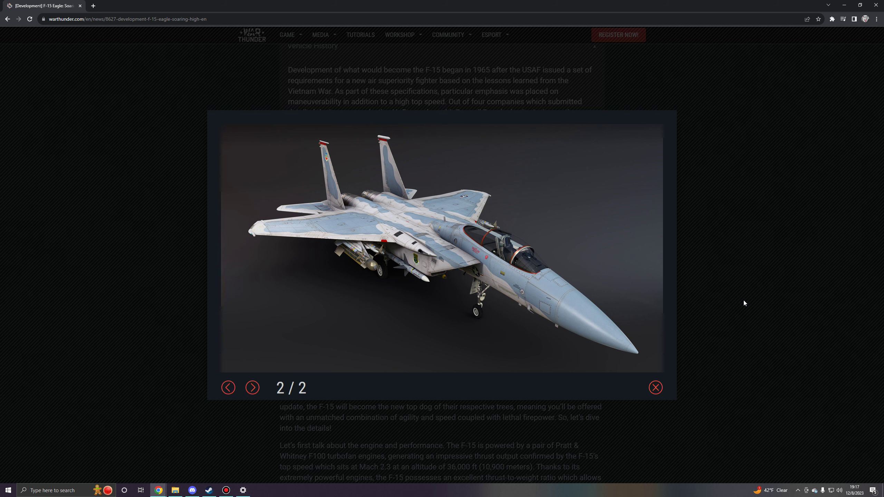
# Close the enlarged render and read the engine, performance and wing-design paragraphs down to the wallpaper.
pyautogui.click(747, 291)
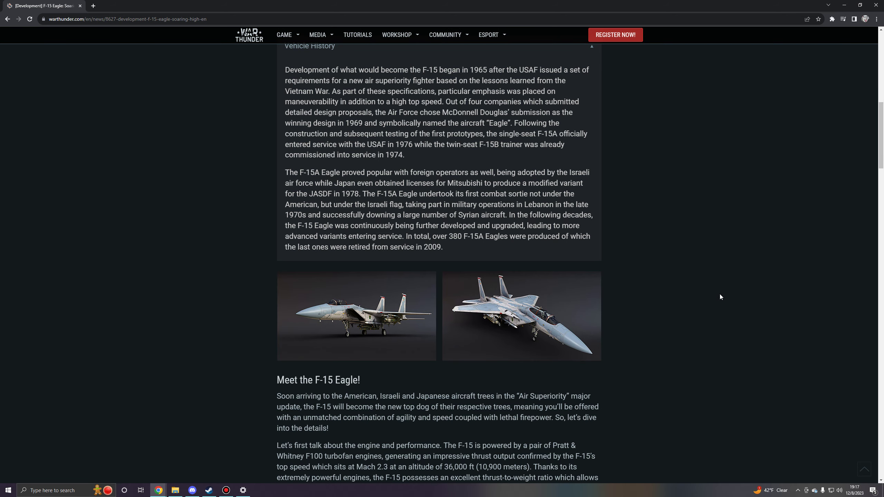
pyautogui.scroll(-1, 664, 306)
pyautogui.scroll(-1, 664, 307)
pyautogui.scroll(-1, 664, 306)
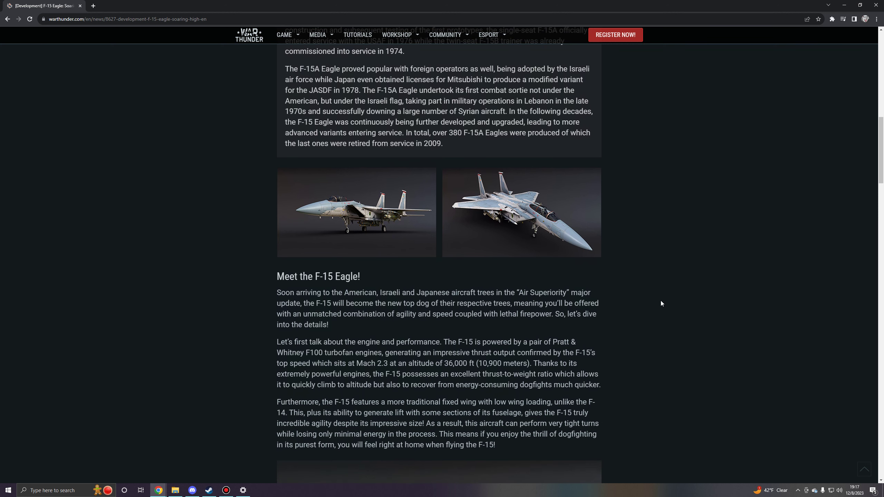
pyautogui.scroll(-1, 661, 303)
pyautogui.scroll(-1, 660, 303)
pyautogui.scroll(-1, 661, 302)
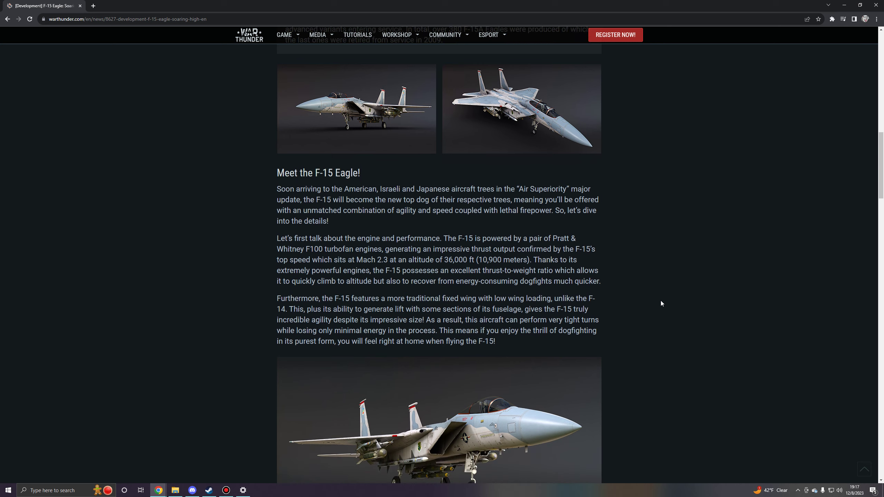
pyautogui.scroll(-1, 661, 303)
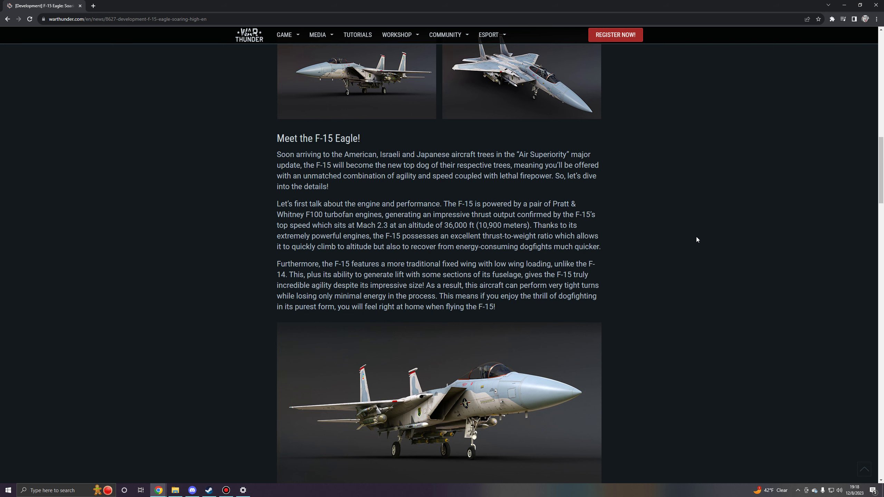
pyautogui.scroll(-1, 698, 240)
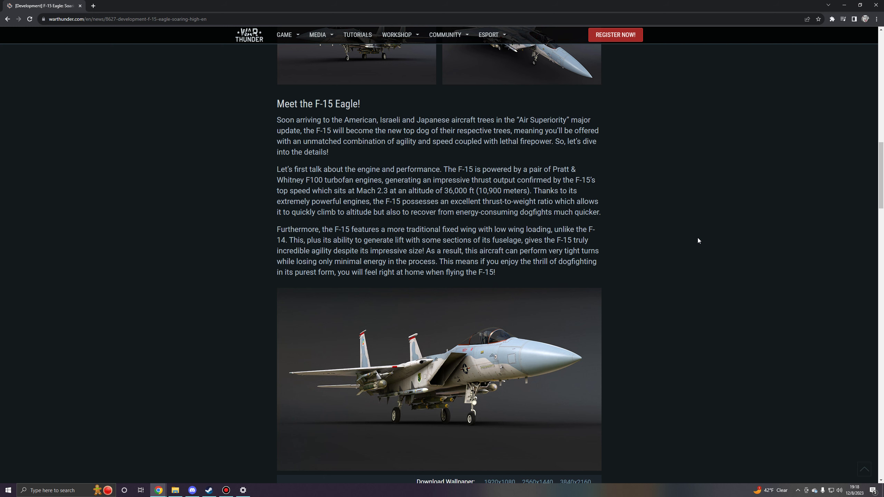
pyautogui.scroll(-3, 697, 240)
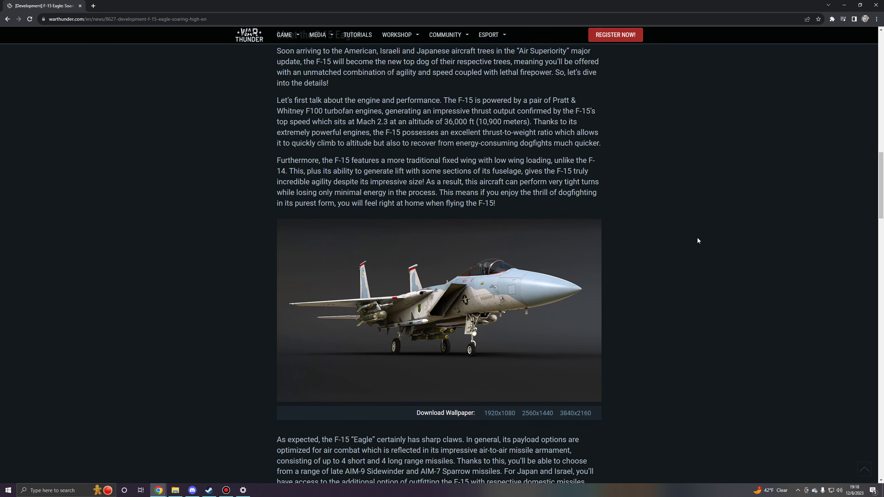
pyautogui.scroll(-2, 697, 240)
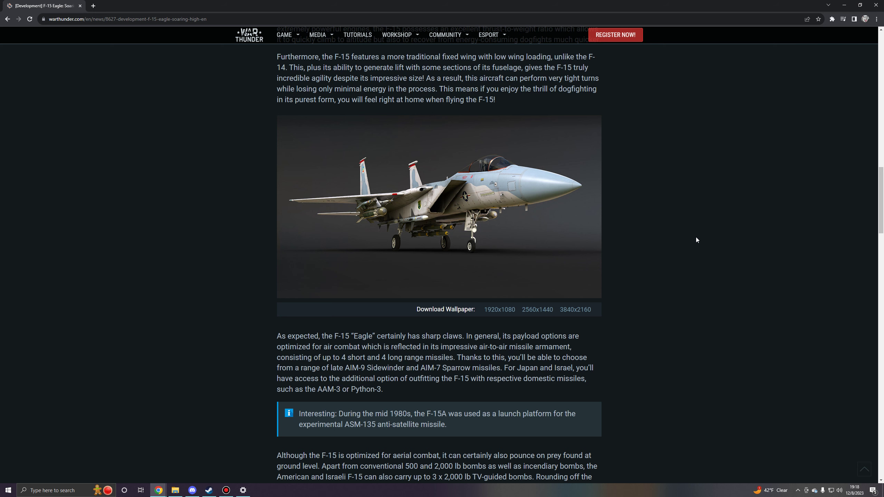
pyautogui.scroll(-2, 696, 240)
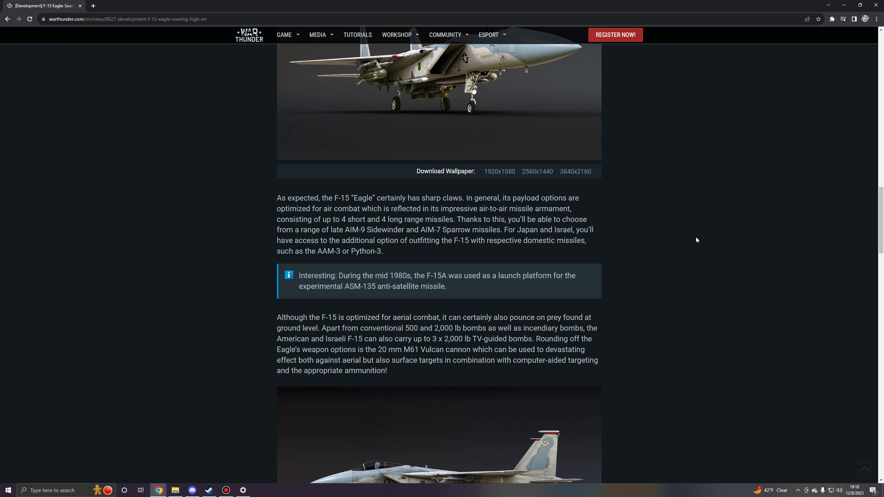
pyautogui.scroll(-1, 696, 240)
pyautogui.scroll(-1, 696, 240)
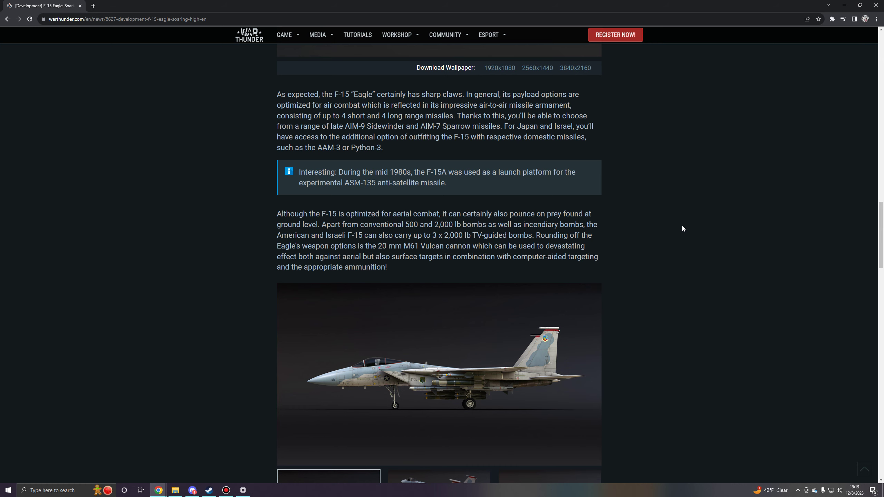
pyautogui.scroll(-1, 683, 227)
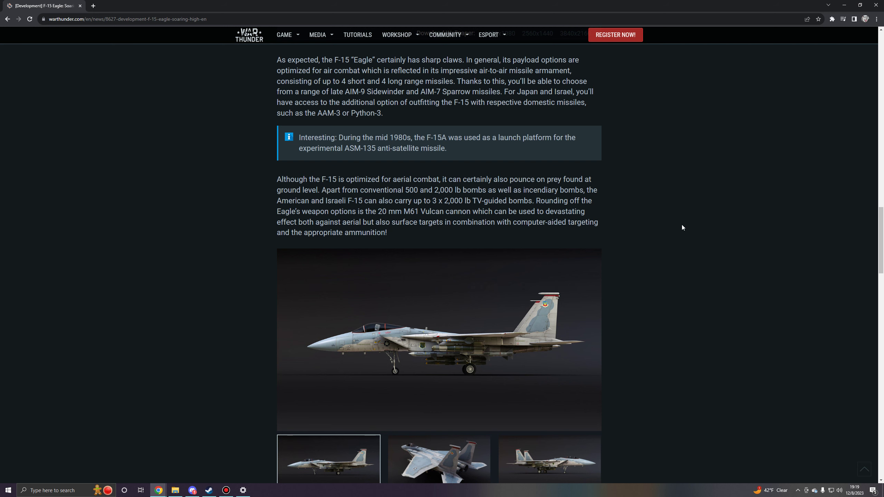
pyautogui.scroll(-1, 681, 224)
pyautogui.scroll(-1, 682, 225)
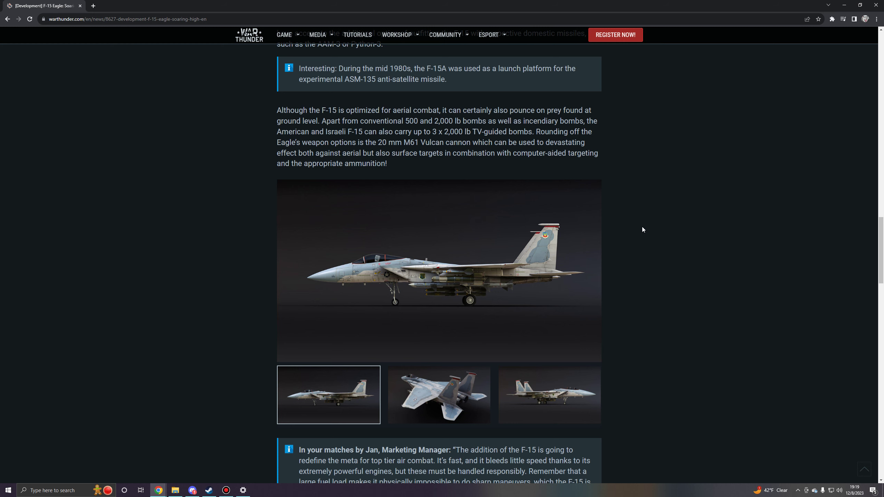
pyautogui.scroll(1, 753, 316)
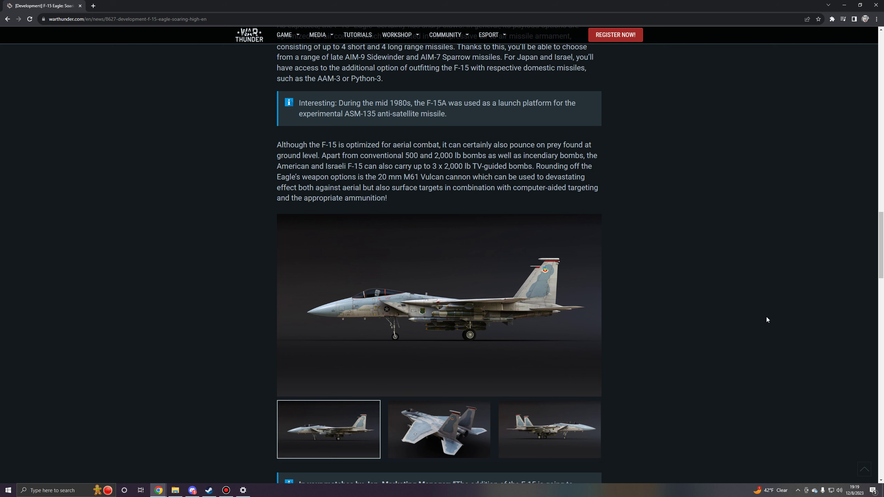
# Enlarge the side-view F-15 gallery picture and page through to image 3 of 3.
pyautogui.click(428, 272)
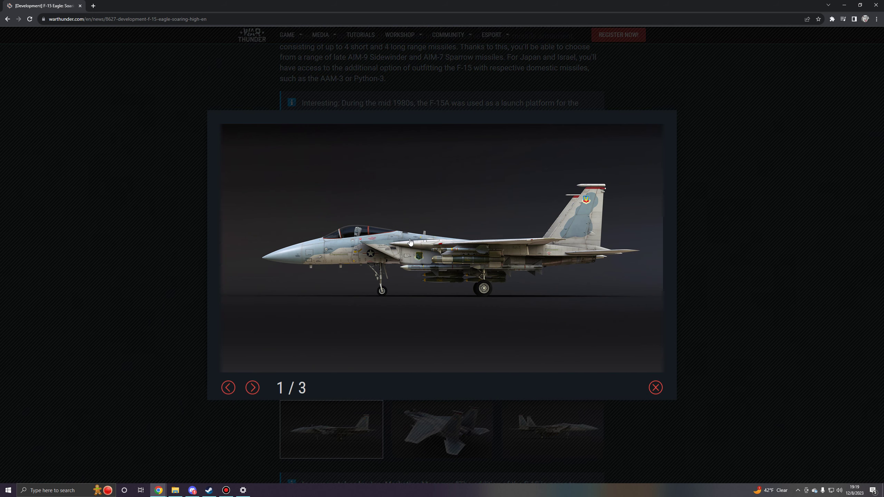
pyautogui.click(251, 393)
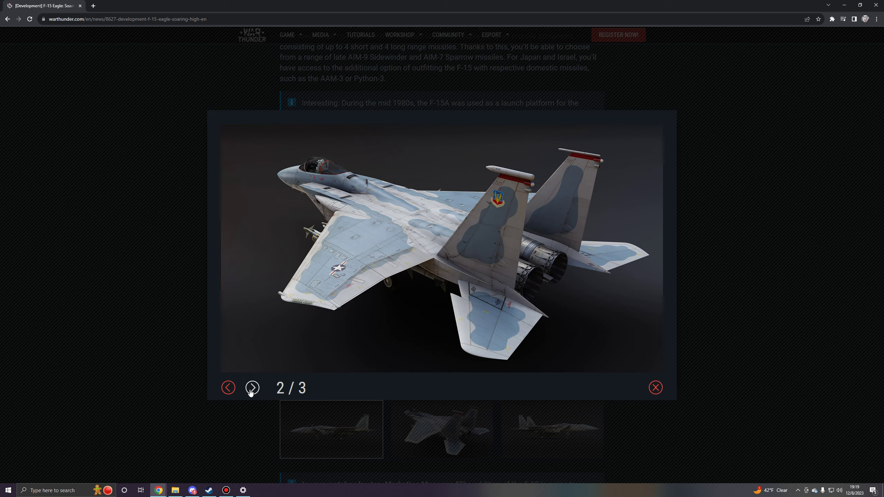
pyautogui.click(251, 393)
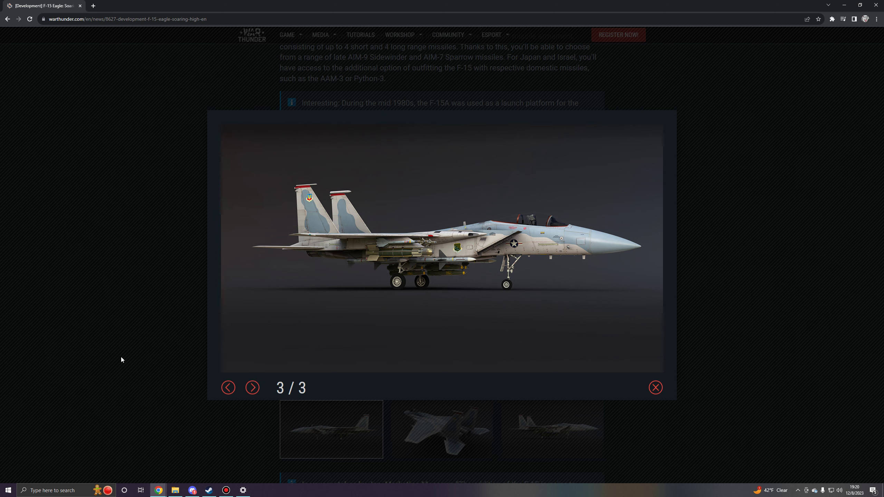
# Close the enlarged F-15 image and start reading the Marketing Manager's quote box.
pyautogui.click(77, 325)
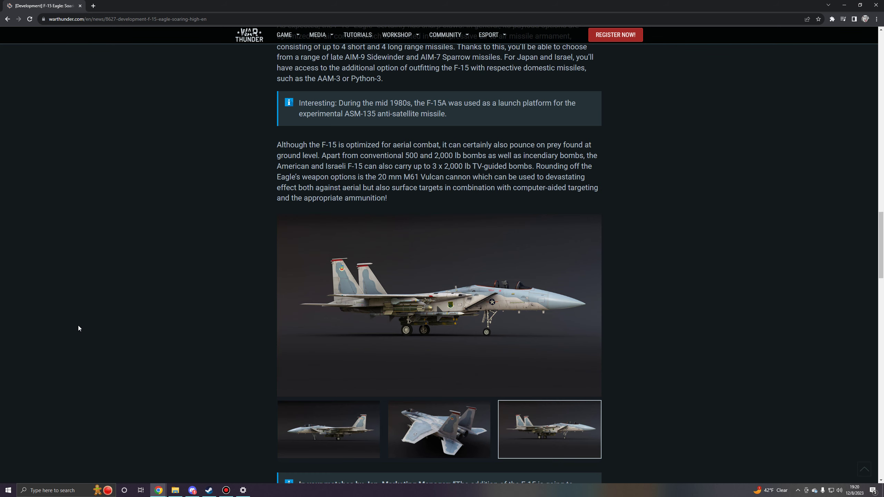
pyautogui.scroll(-2, 138, 324)
pyautogui.scroll(-2, 161, 323)
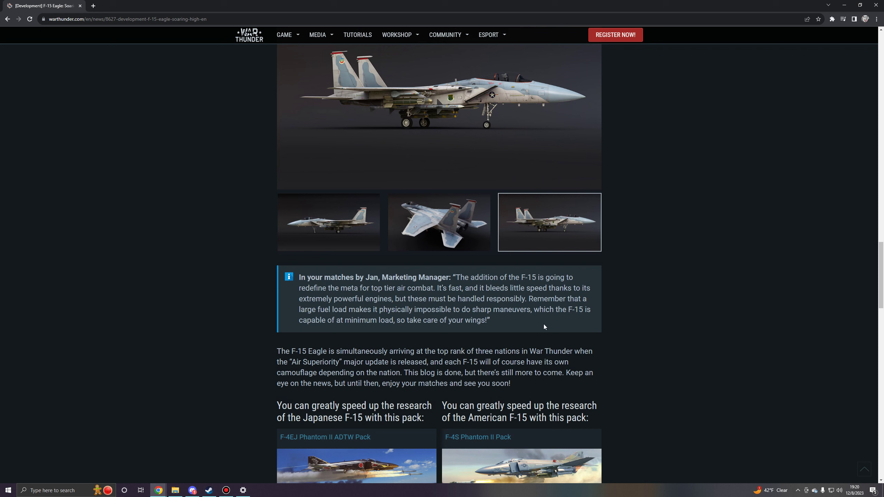
pyautogui.moveTo(502, 326); pyautogui.dragTo(459, 278)
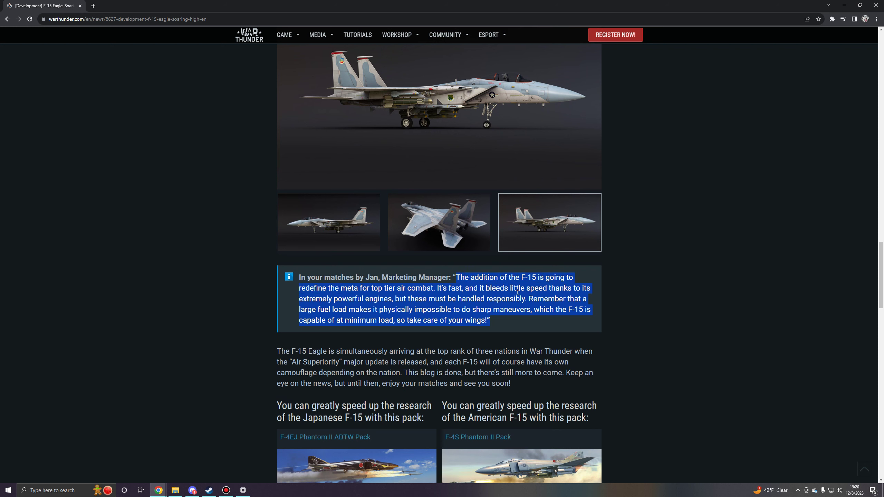
pyautogui.click(544, 279)
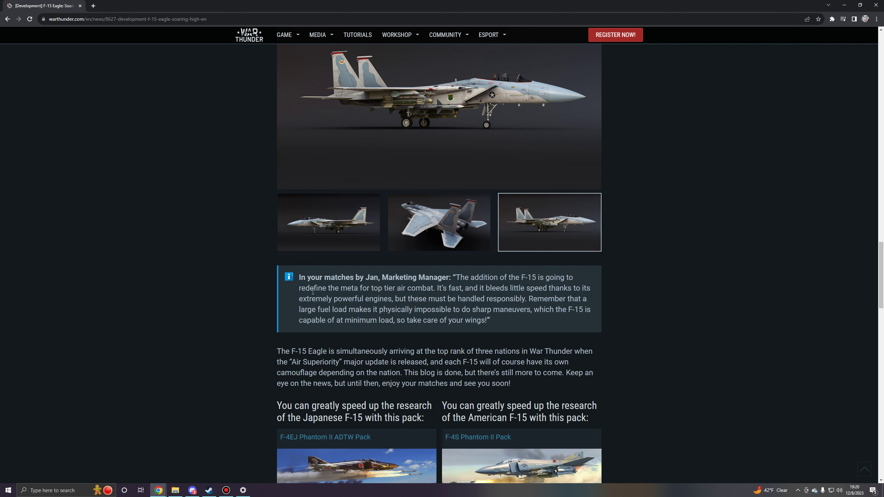
# Read the quote lines on handling it responsibly and the large fuel load, highlighting each.
pyautogui.moveTo(313, 290); pyautogui.dragTo(486, 290)
pyautogui.click(501, 312)
pyautogui.moveTo(429, 299); pyautogui.dragTo(588, 299)
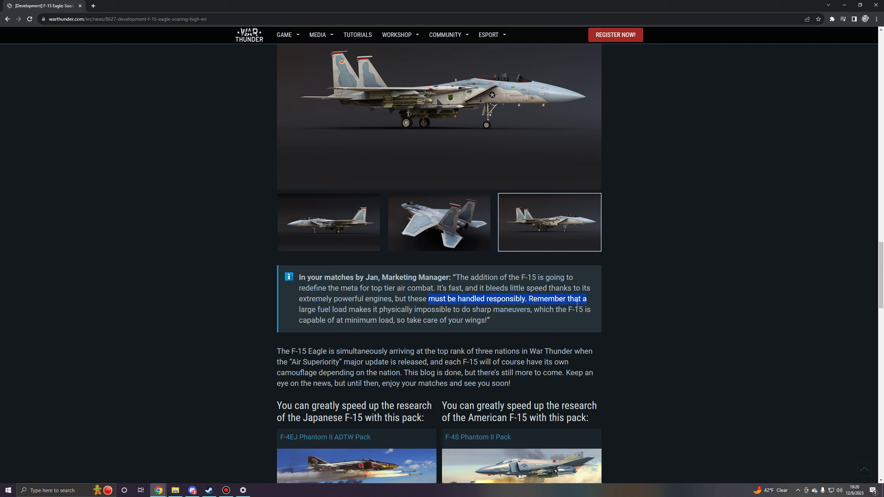
pyautogui.click(564, 312)
pyautogui.moveTo(303, 310); pyautogui.dragTo(539, 313)
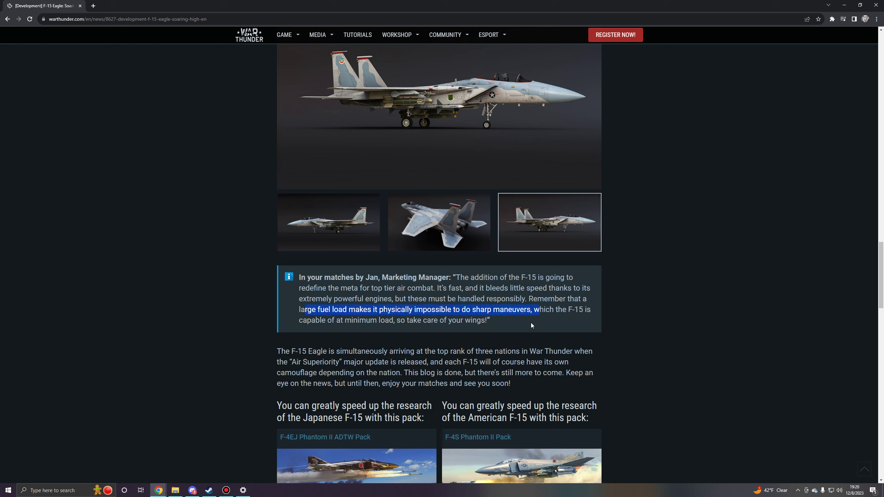
pyautogui.click(465, 318)
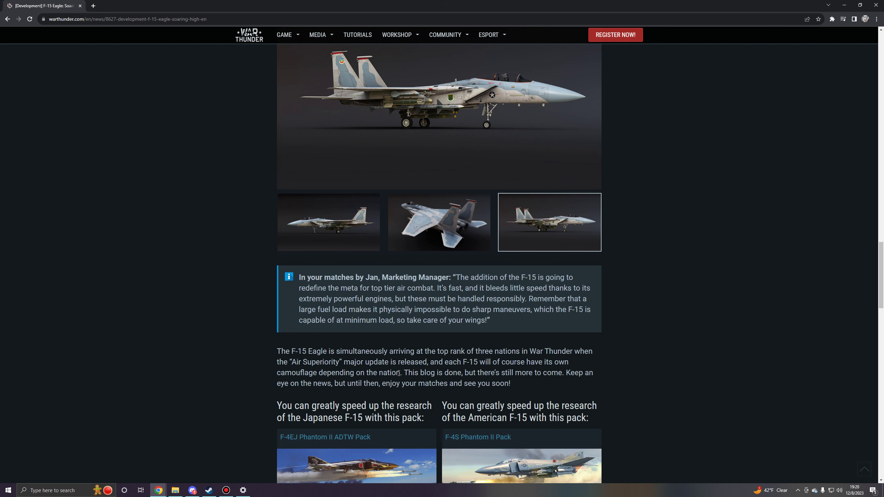
pyautogui.scroll(2, 399, 374)
pyautogui.scroll(3, 554, 379)
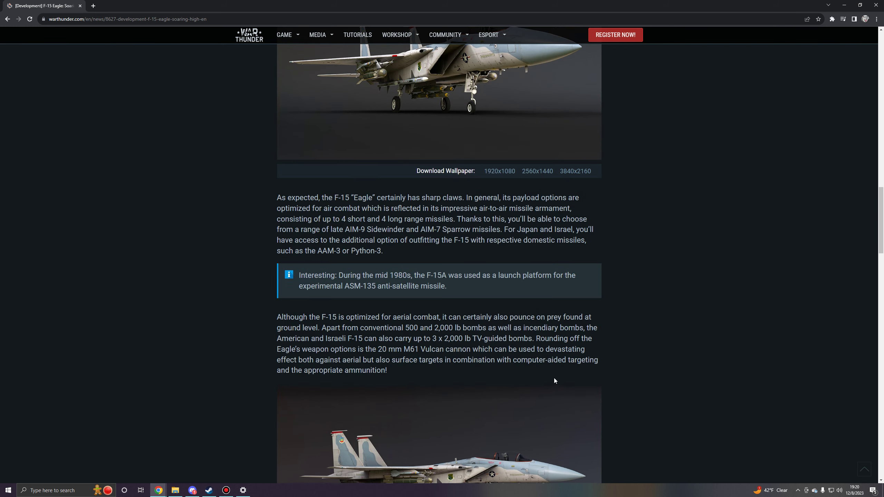
pyautogui.scroll(-5, 554, 381)
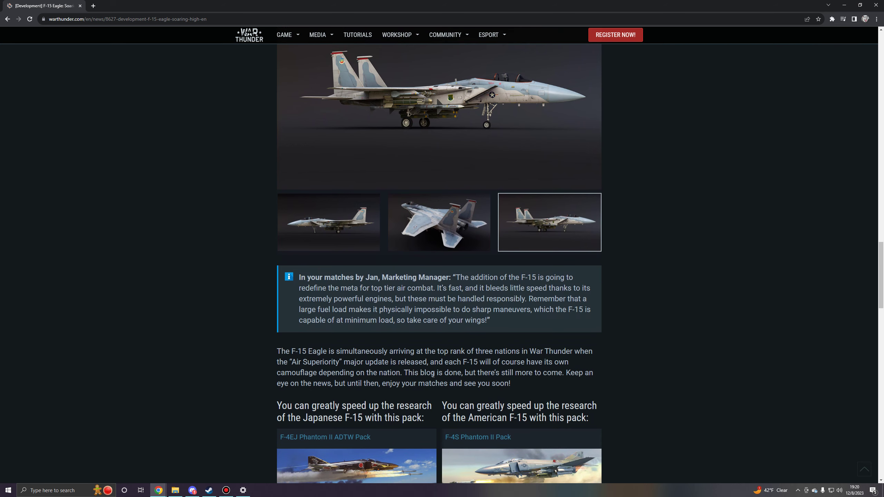
pyautogui.scroll(1, 483, 242)
# View the third F-15 gallery image enlarged, then close it and head to the comments.
pyautogui.click(454, 126)
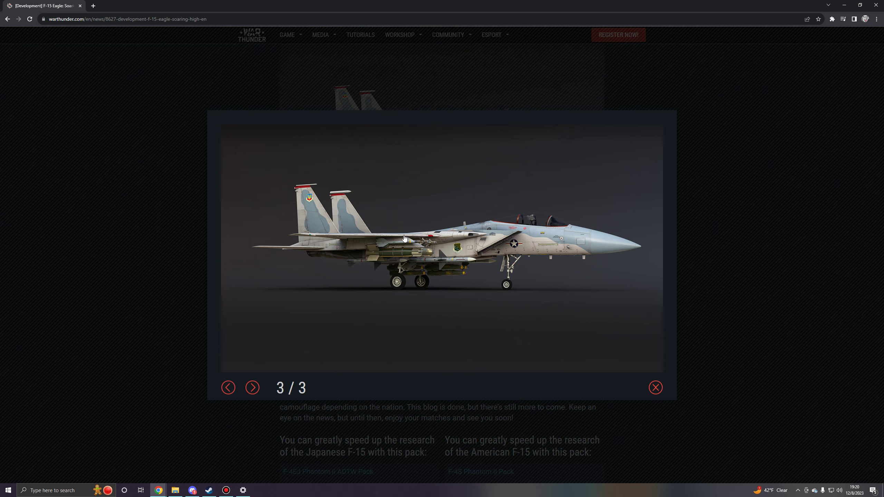
pyautogui.click(750, 282)
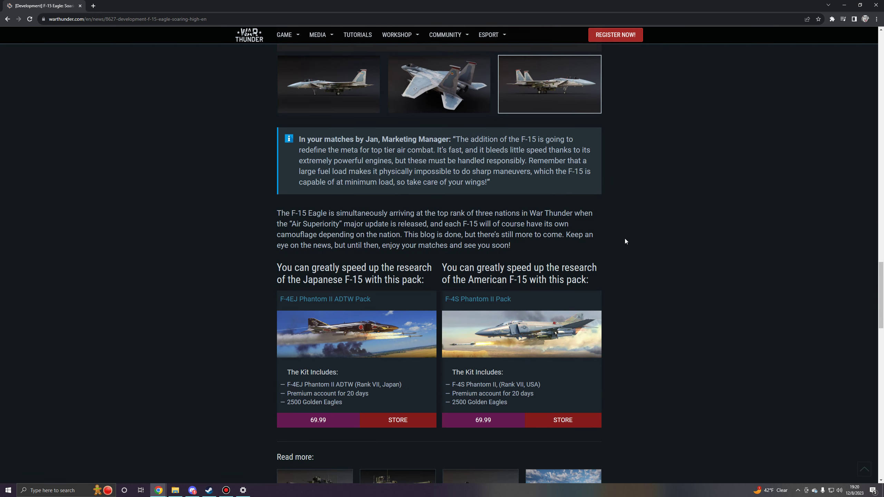
pyautogui.scroll(-2, 620, 209)
pyautogui.scroll(-1, 676, 206)
pyautogui.scroll(3, 677, 206)
pyautogui.scroll(3, 677, 209)
pyautogui.scroll(3, 677, 209)
pyautogui.scroll(1, 677, 209)
pyautogui.scroll(3, 677, 210)
pyautogui.scroll(3, 677, 210)
pyautogui.scroll(1, 677, 209)
pyautogui.scroll(2, 677, 210)
pyautogui.scroll(4, 677, 209)
pyautogui.scroll(4, 677, 209)
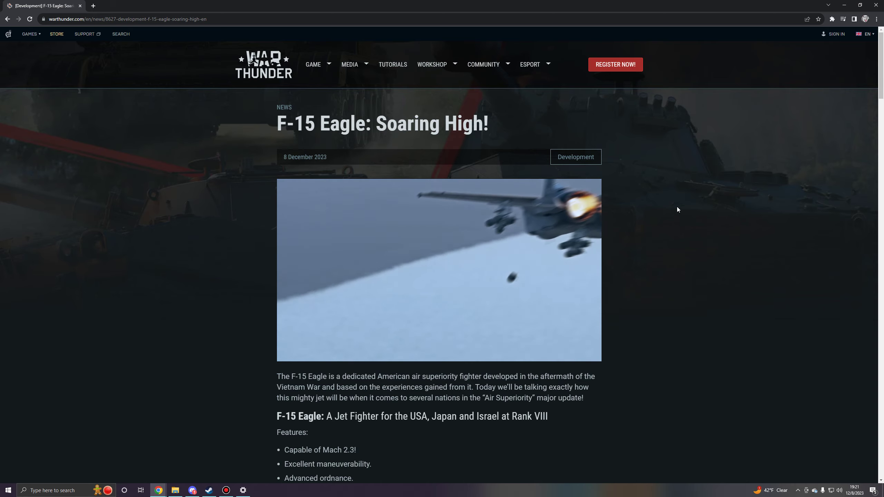
pyautogui.scroll(-5, 675, 208)
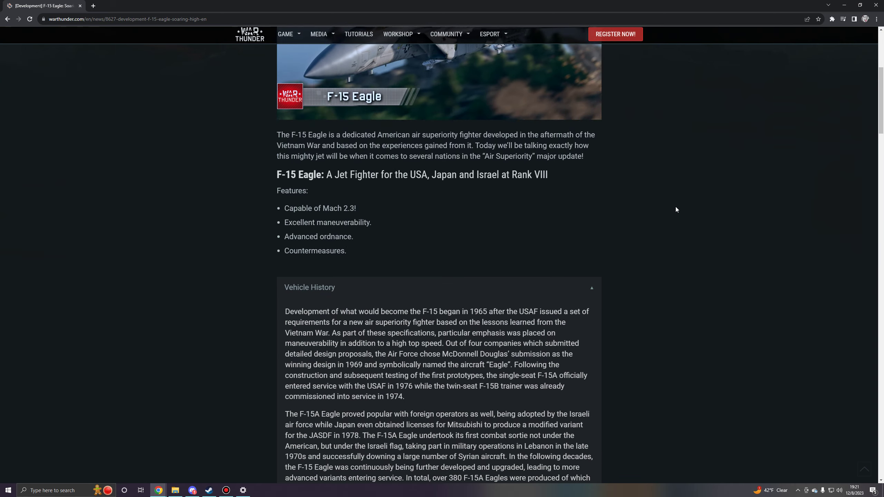
pyautogui.scroll(-5, 675, 209)
pyautogui.scroll(-5, 676, 209)
pyautogui.scroll(-5, 675, 209)
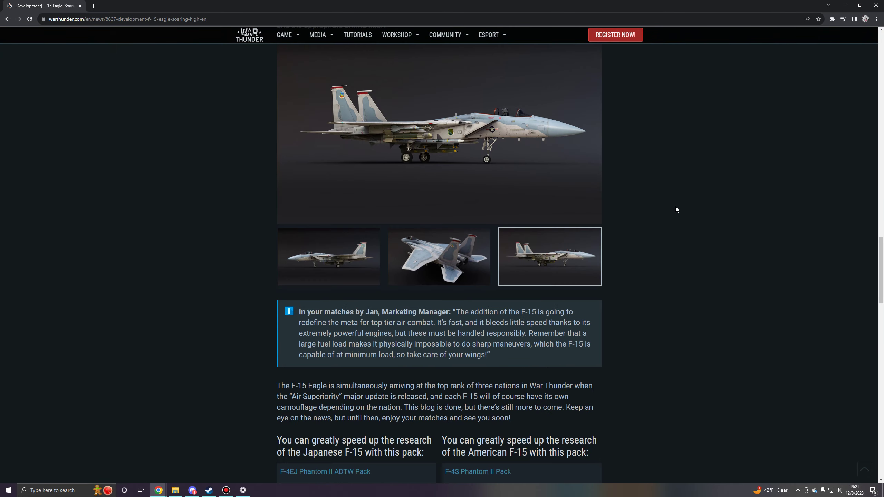
pyautogui.scroll(-10, 676, 210)
pyautogui.scroll(-2, 676, 209)
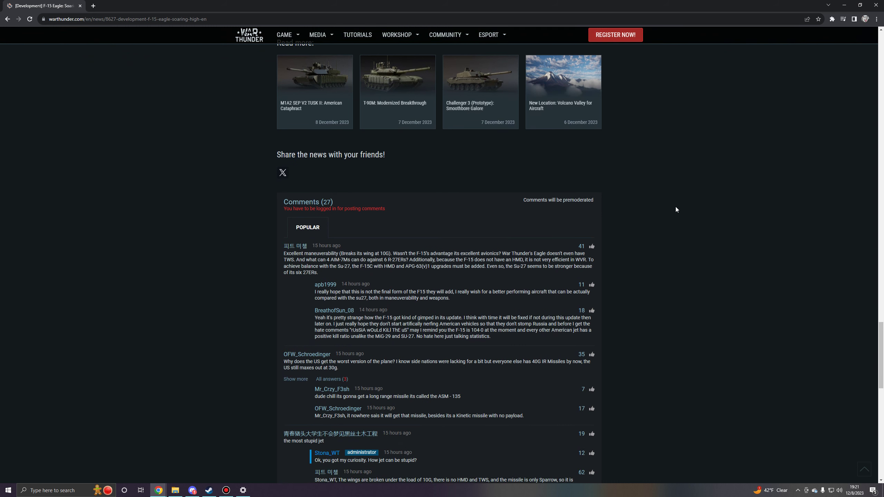
pyautogui.scroll(-2, 676, 210)
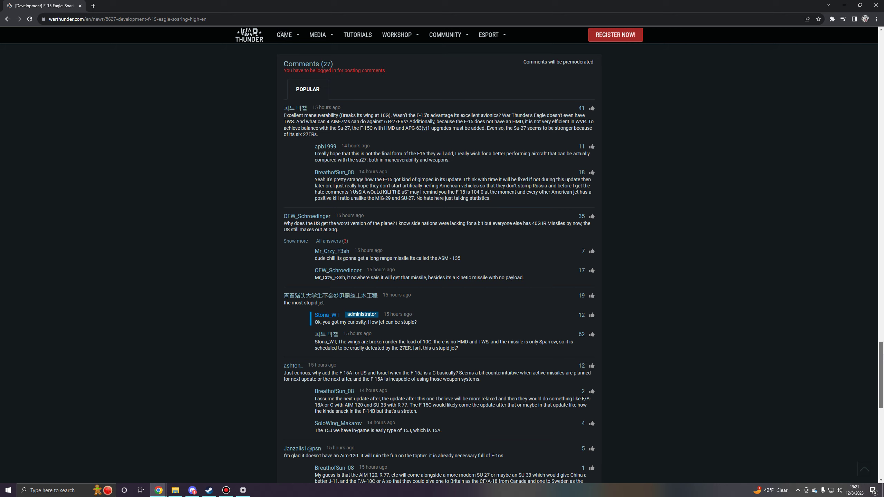
pyautogui.moveTo(881, 366); pyautogui.dragTo(854, 61)
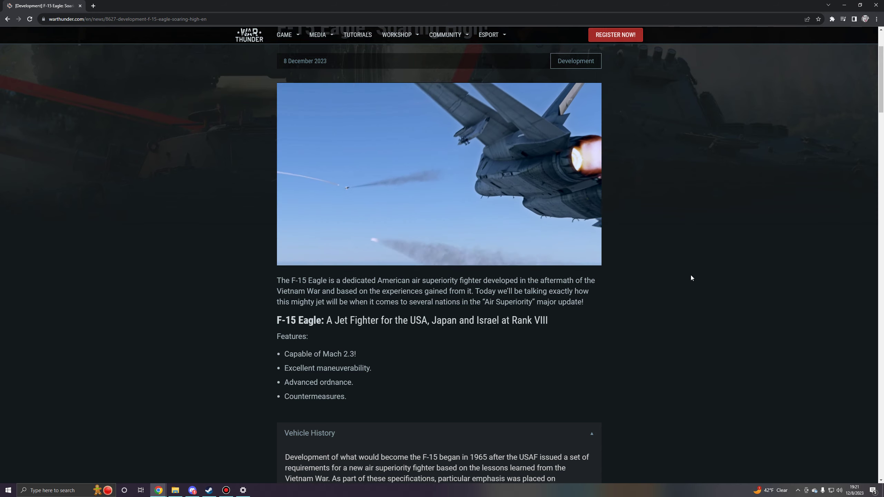
pyautogui.scroll(-2, 883, 86)
pyautogui.moveTo(882, 86); pyautogui.dragTo(882, 201)
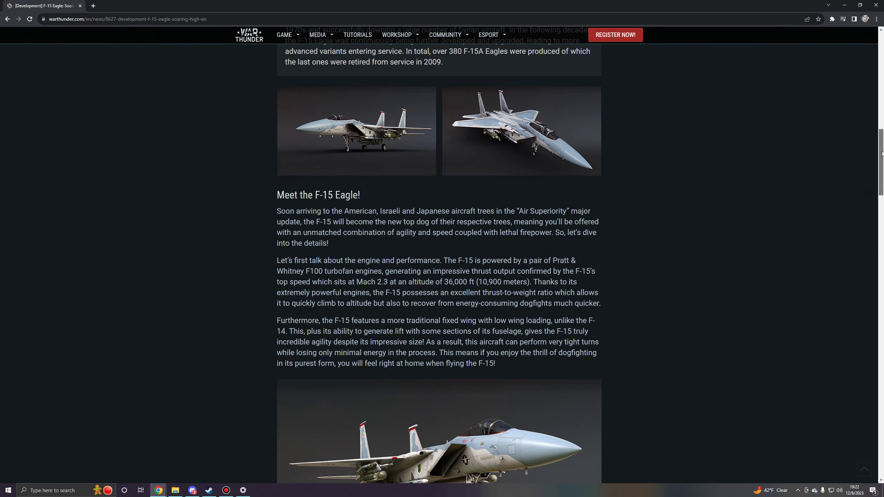
# Skim back past the quote box and packs to the 'F-15 Eagle: Soaring High!' title.
pyautogui.click(883, 252)
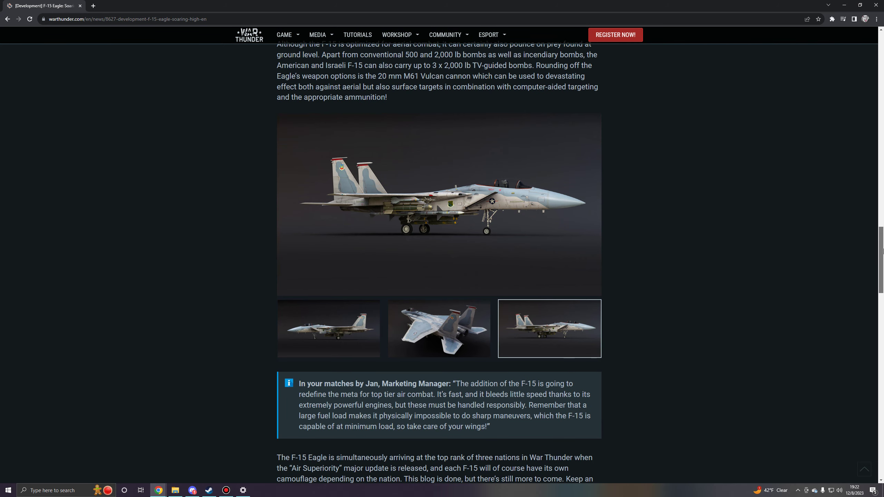
pyautogui.moveTo(883, 253); pyautogui.dragTo(881, 256)
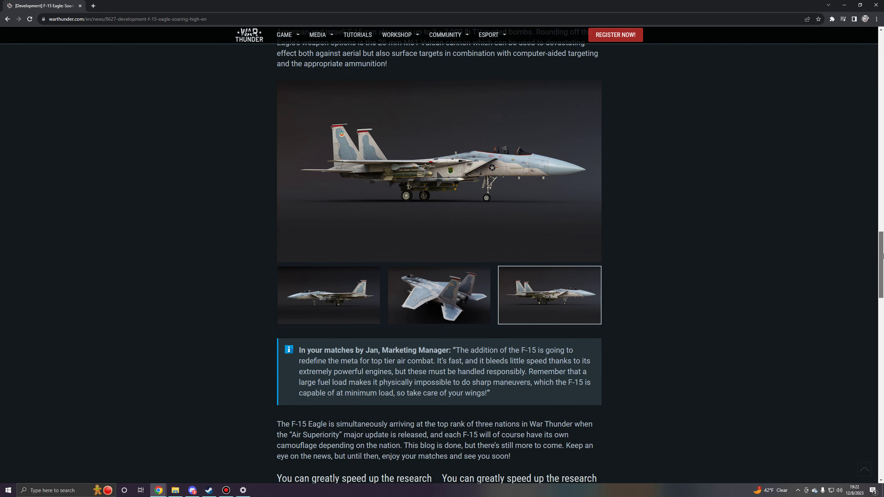
pyautogui.moveTo(882, 256); pyautogui.dragTo(880, 295)
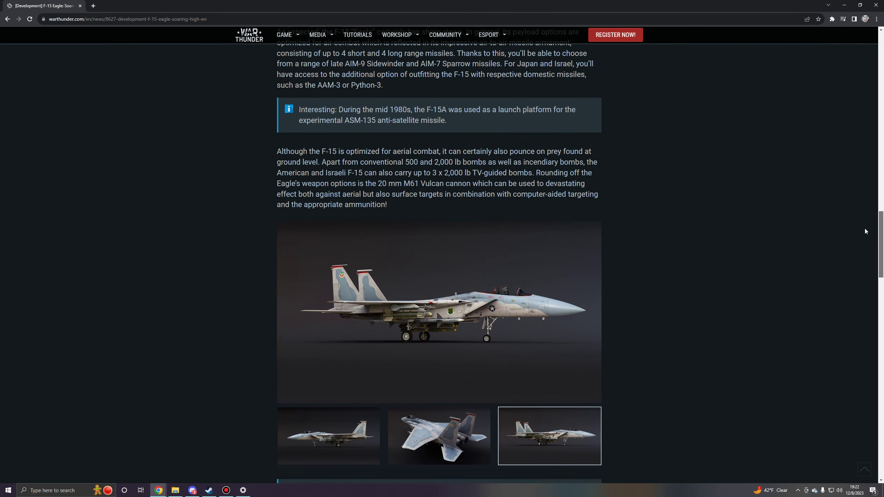
pyautogui.moveTo(880, 295); pyautogui.dragTo(850, 172)
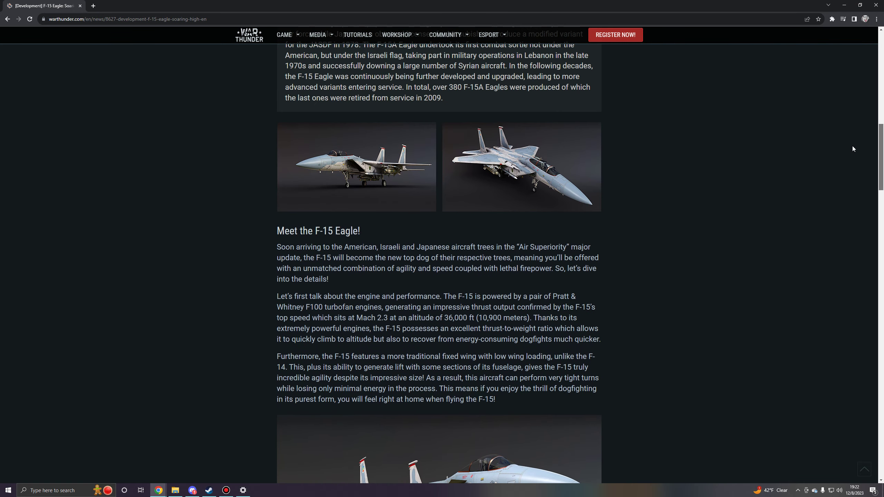
pyautogui.scroll(2, 853, 146)
pyautogui.scroll(2, 849, 126)
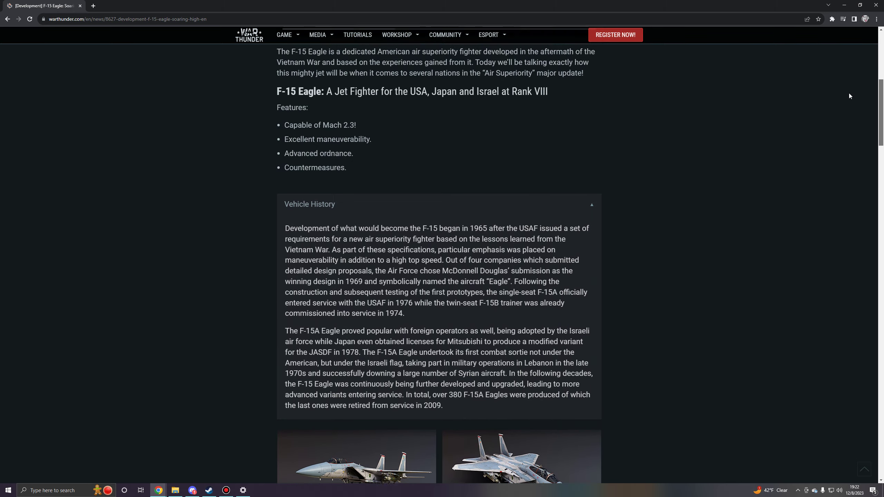
pyautogui.scroll(3, 849, 77)
pyautogui.scroll(1, 787, 197)
pyautogui.scroll(1, 775, 209)
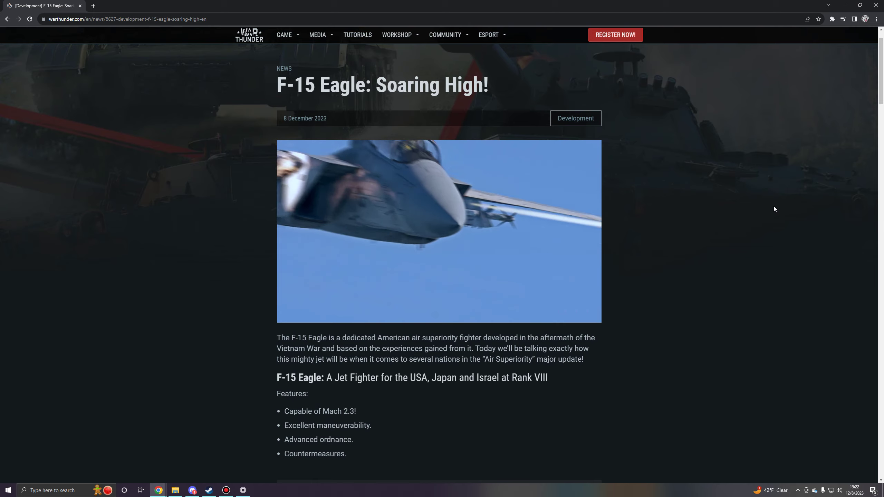